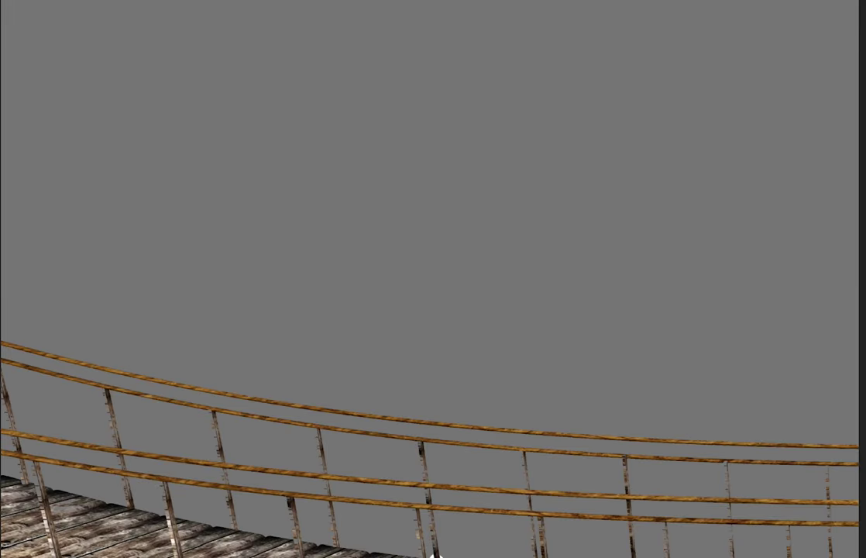
Stretch the railed bridge along the bottom and stand the flipped, right-facing giraffe on its left end.
{"action": "left_click_drag", "start_coordinate": [492, 484], "coordinate": [320, 508]}
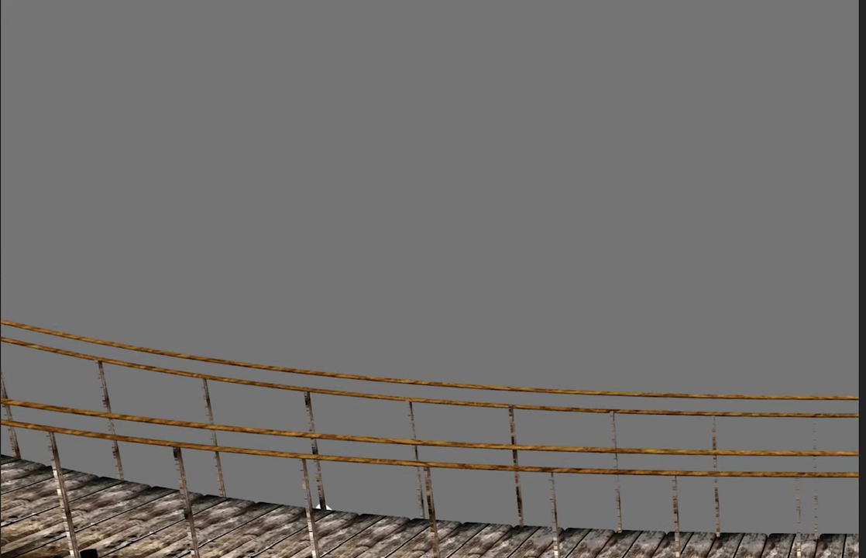
{"action": "key", "text": "ctrl+v"}
{"action": "key", "text": "ctrl+t"}
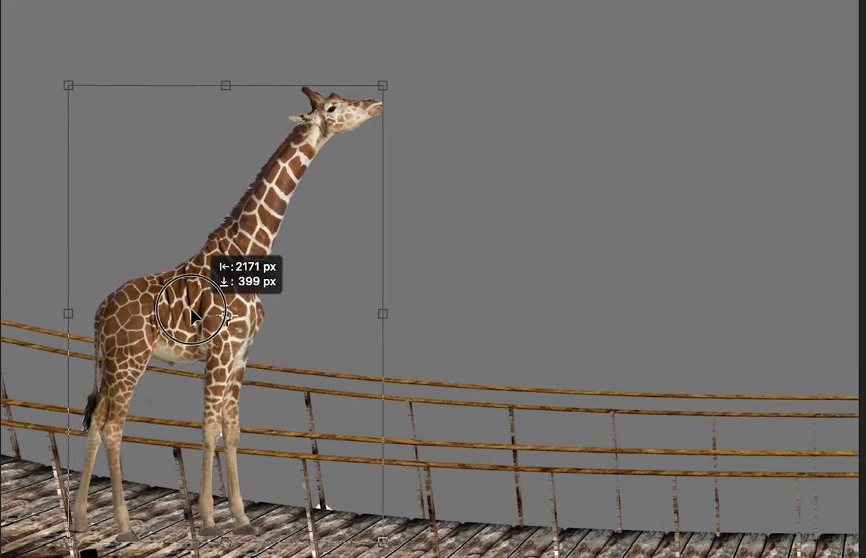
{"action": "left_click_drag", "start_coordinate": [196, 330], "coordinate": [129, 333]}
{"action": "key", "text": "Return"}
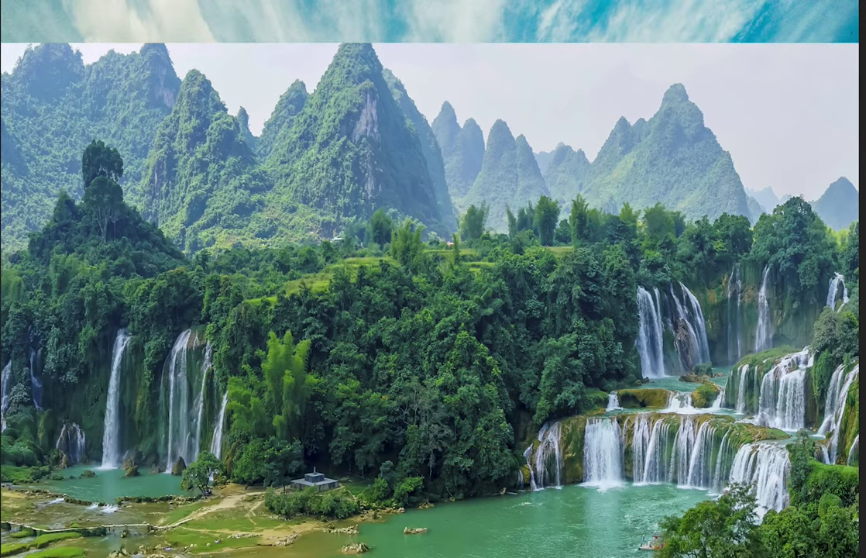
Select the whole sky with Quick Selection and brush soft white mist over the left, middle and right peaks.
{"action": "left_click", "coordinate": [763, 91]}
{"action": "mouse_move", "coordinate": [568, 72]}
{"action": "left_mouse_down"}
{"action": "mouse_move", "coordinate": [638, 68]}
{"action": "mouse_move", "coordinate": [116, 34]}
{"action": "left_mouse_up"}
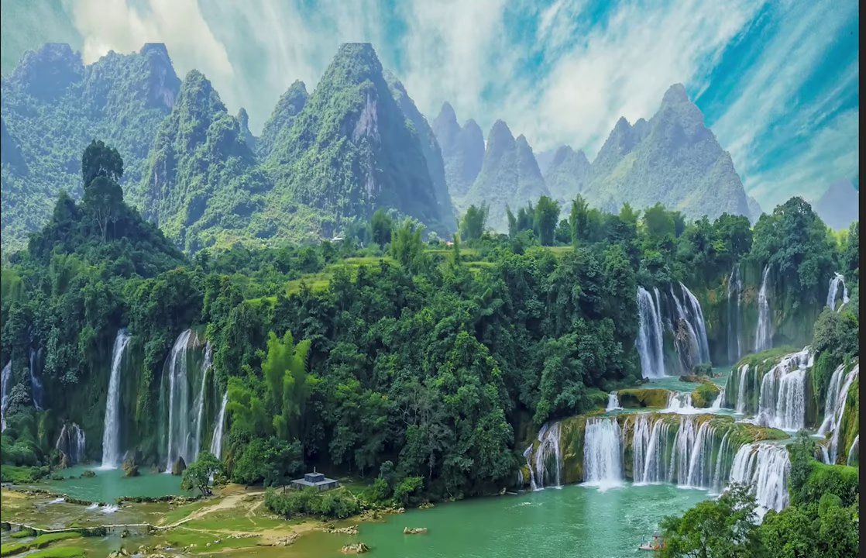
{"action": "mouse_move", "coordinate": [116, 16]}
{"action": "left_mouse_down"}
{"action": "mouse_move", "coordinate": [251, 87]}
{"action": "mouse_move", "coordinate": [356, 42]}
{"action": "left_mouse_up"}
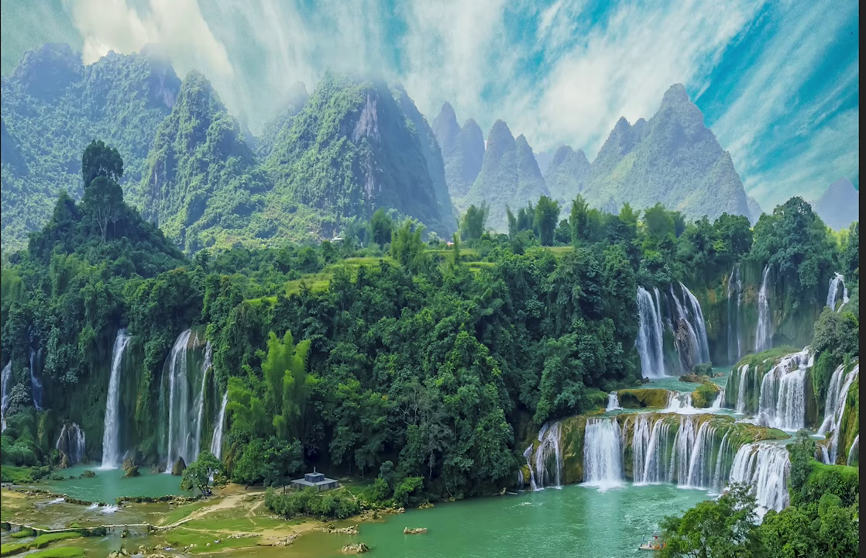
{"action": "mouse_move", "coordinate": [416, 94]}
{"action": "left_mouse_down"}
{"action": "mouse_move", "coordinate": [697, 78]}
{"action": "mouse_move", "coordinate": [689, 101]}
{"action": "mouse_move", "coordinate": [719, 120]}
{"action": "left_mouse_up"}
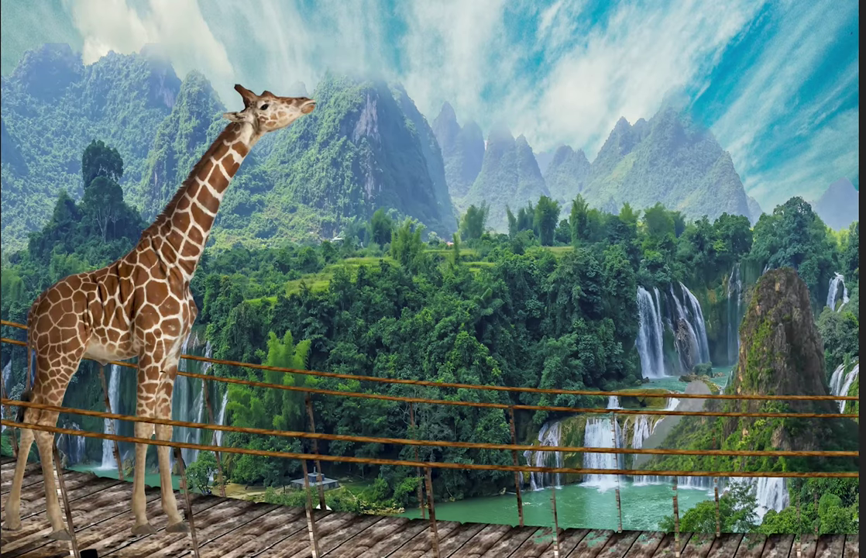
Move the mossy rock pillar to centre-bottom and the floating rock into the upper-right sky.
{"action": "mouse_move", "coordinate": [776, 373]}
{"action": "left_mouse_down"}
{"action": "mouse_move", "coordinate": [554, 441]}
{"action": "mouse_move", "coordinate": [507, 443]}
{"action": "mouse_move", "coordinate": [540, 478]}
{"action": "left_mouse_up"}
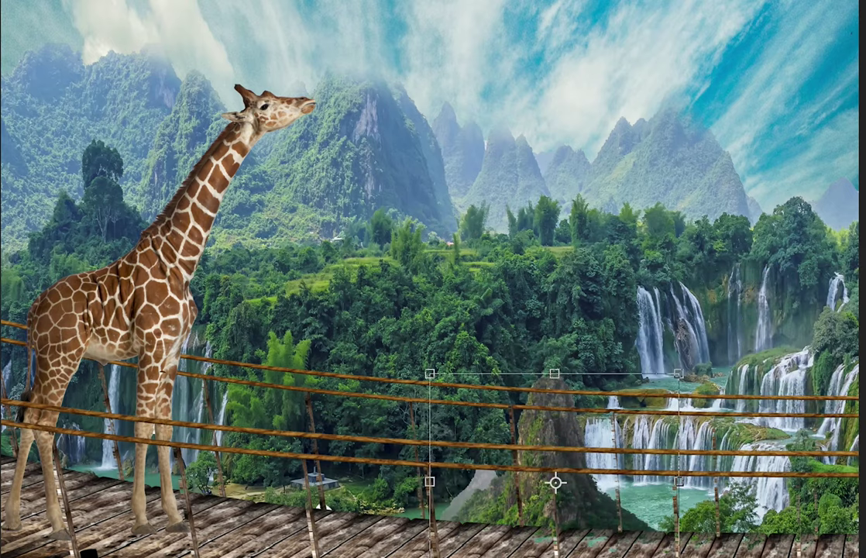
{"action": "key", "text": "Return"}
{"action": "key", "text": "ctrl+t"}
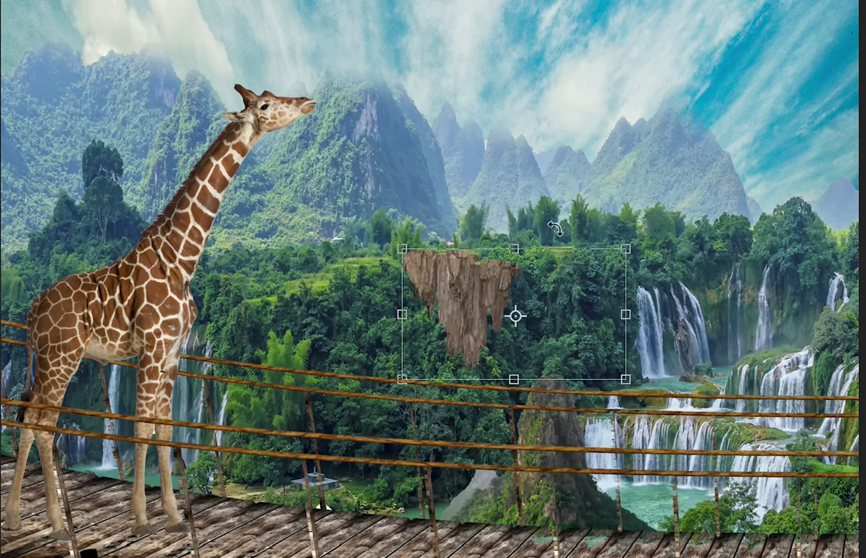
{"action": "left_click_drag", "start_coordinate": [473, 300], "coordinate": [695, 116]}
{"action": "key", "text": "Return"}
Shrink the bonsai tree and set it on top of the rock pillar.
{"action": "left_click_drag", "start_coordinate": [615, 60], "coordinate": [600, 90]}
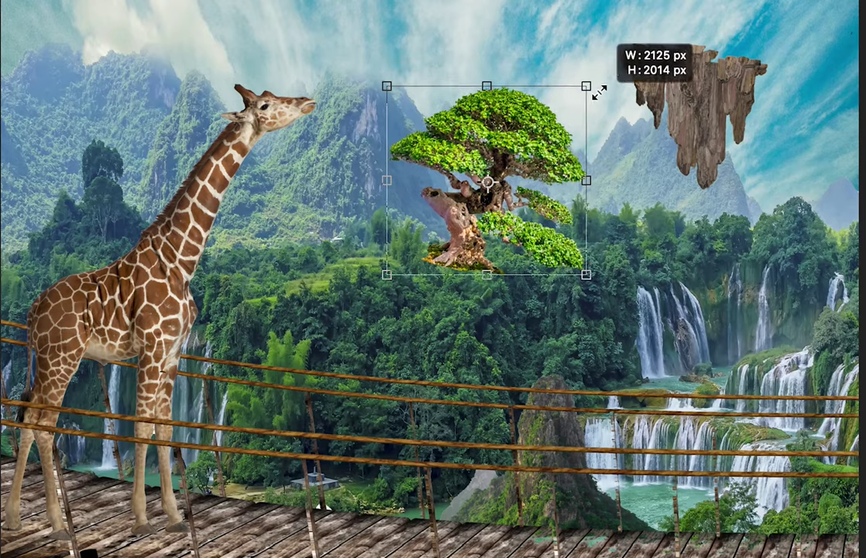
{"action": "mouse_move", "coordinate": [408, 120]}
{"action": "left_mouse_down"}
{"action": "mouse_move", "coordinate": [498, 203]}
{"action": "mouse_move", "coordinate": [496, 248]}
{"action": "left_mouse_up"}
{"action": "key", "text": "Return"}
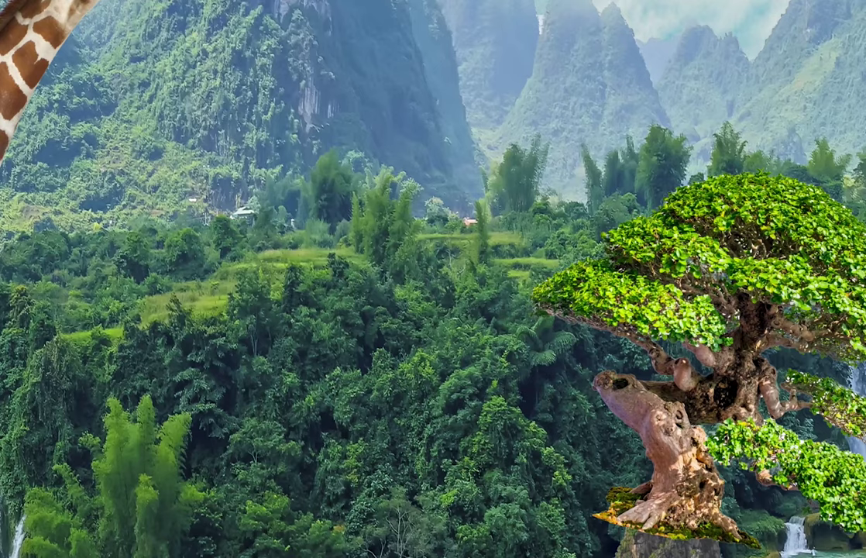
Flip the bonsai horizontally, shift it left over the pillar, and mirror the trunk-base piece too.
{"action": "key", "text": "ctrl+t"}
{"action": "left_click_drag", "start_coordinate": [581, 527], "coordinate": [746, 542]}
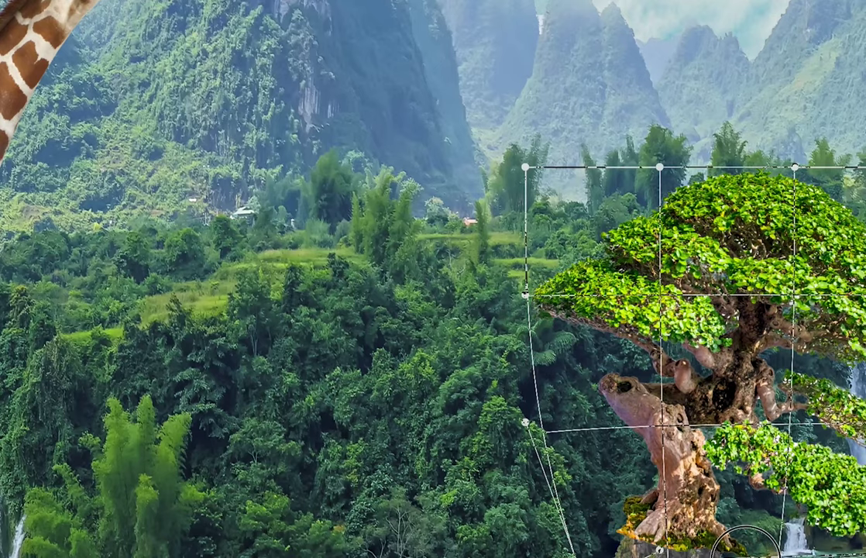
{"action": "left_click", "coordinate": [155, 511]}
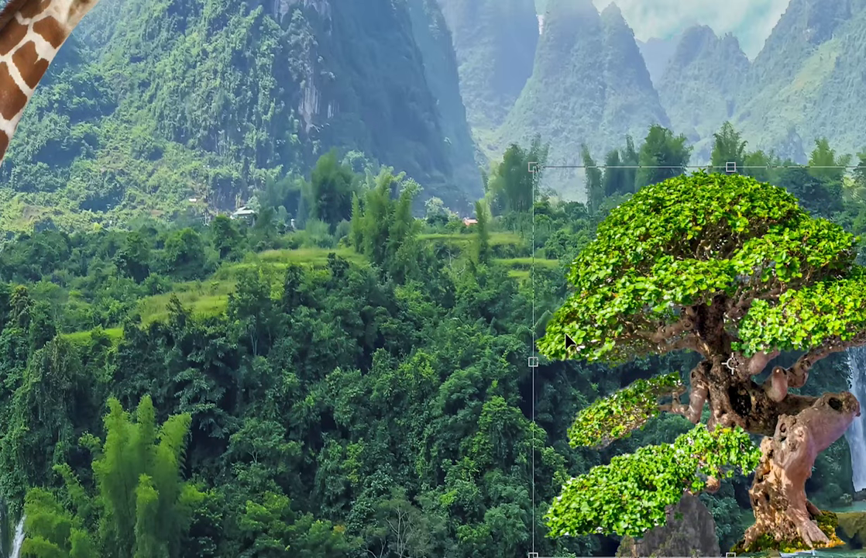
{"action": "left_click_drag", "start_coordinate": [567, 341], "coordinate": [459, 341]}
{"action": "key", "text": "Return"}
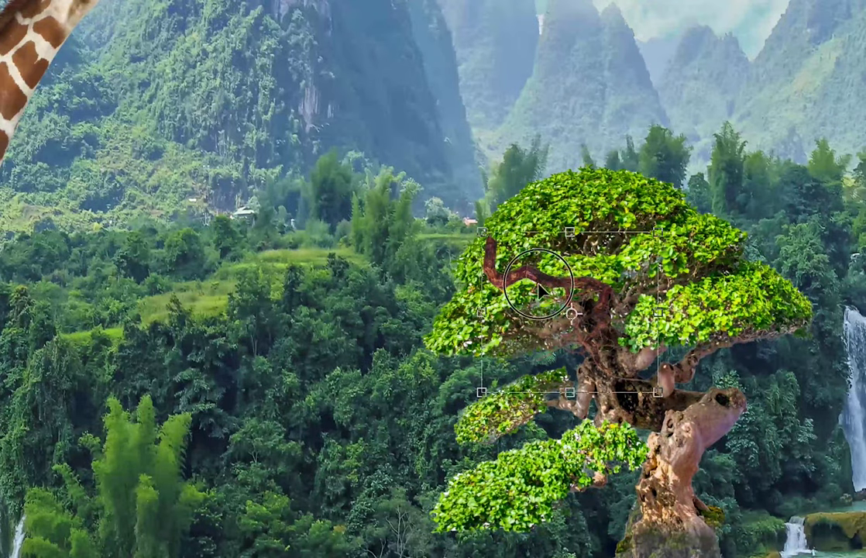
{"action": "key", "text": "Escape"}
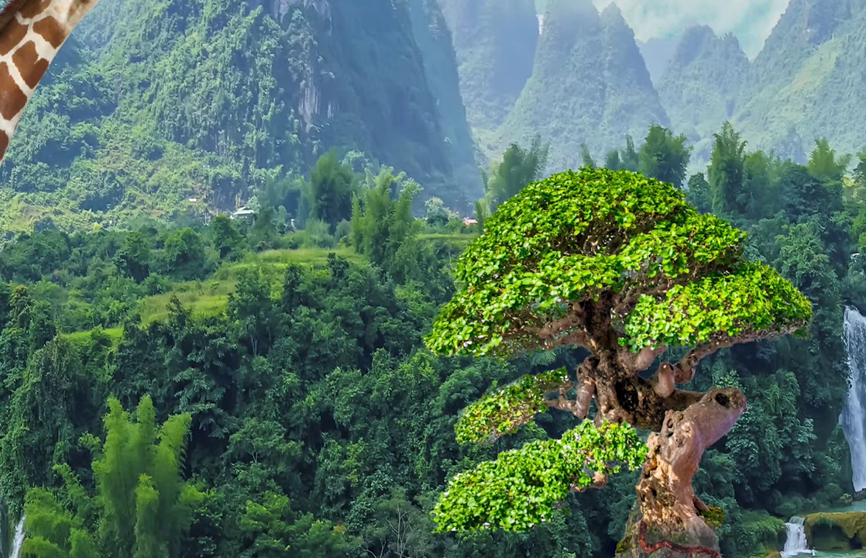
{"action": "left_click", "coordinate": [232, 367]}
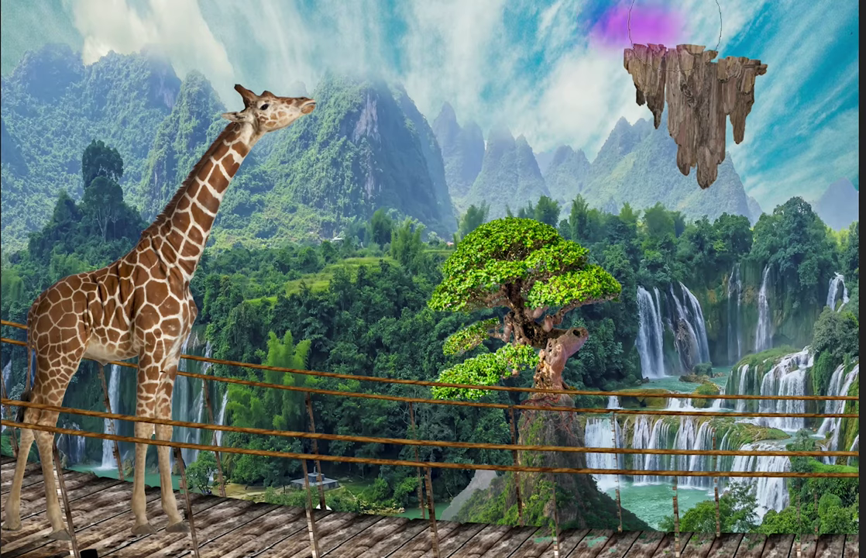
Softly mask the floating rock's top, then paint white cloud mist over the sky, waterfalls and forest.
{"action": "left_click_drag", "start_coordinate": [613, 33], "coordinate": [818, 23]}
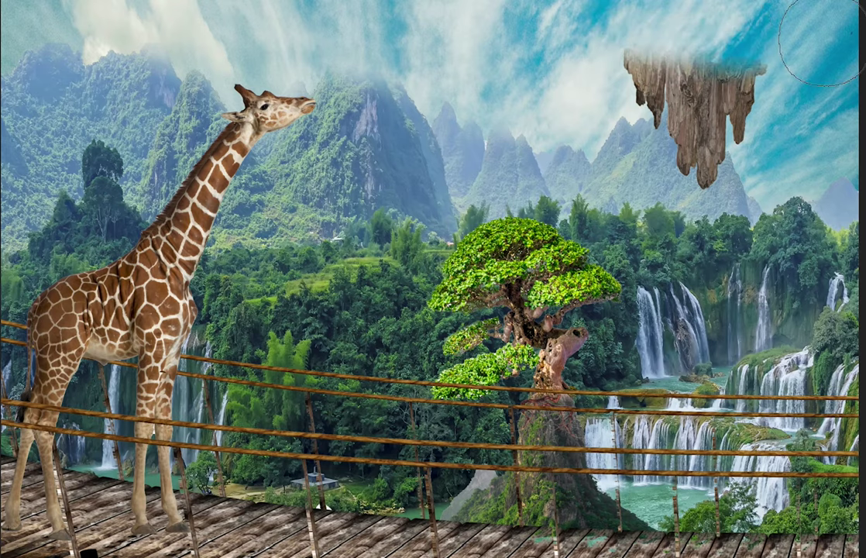
{"action": "left_click_drag", "start_coordinate": [222, 86], "coordinate": [211, 325]}
{"action": "key", "text": "Escape"}
{"action": "left_click_drag", "start_coordinate": [676, 38], "coordinate": [561, 68]}
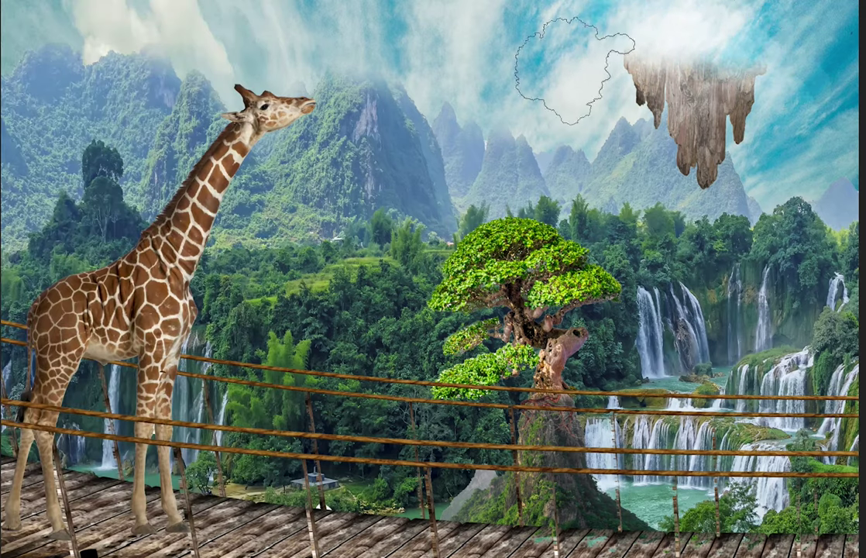
{"action": "mouse_move", "coordinate": [837, 286]}
{"action": "left_mouse_down"}
{"action": "mouse_move", "coordinate": [682, 256]}
{"action": "mouse_move", "coordinate": [403, 310]}
{"action": "mouse_move", "coordinate": [620, 411]}
{"action": "mouse_move", "coordinate": [279, 387]}
{"action": "left_mouse_up"}
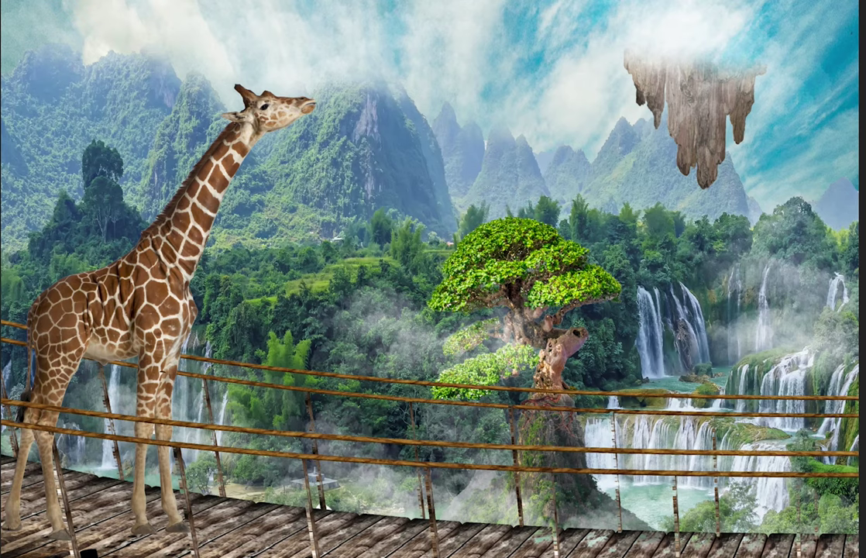
{"action": "key", "text": "v"}
Enlarge the bridge and giraffe together toward the left.
{"action": "key", "text": "ctrl+t"}
{"action": "left_click_drag", "start_coordinate": [124, 247], "coordinate": [85, 232]}
{"action": "key", "text": "Return"}
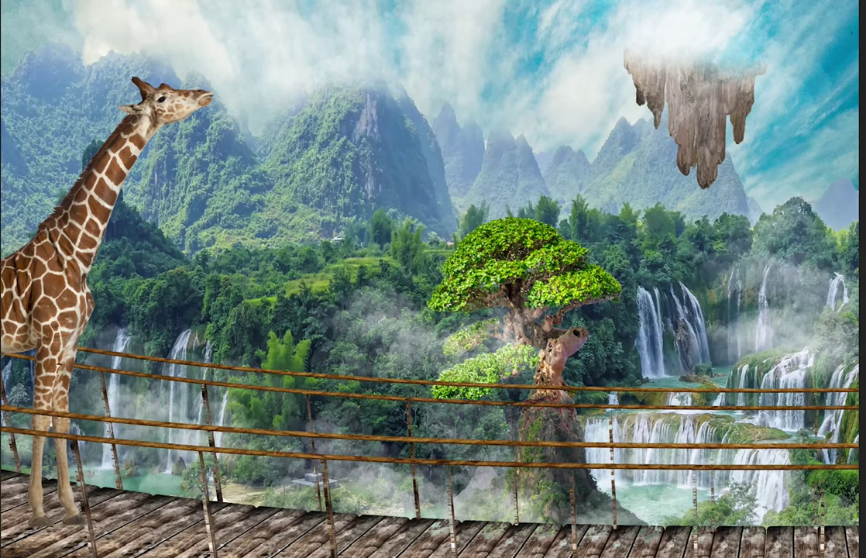
Enlarge and raise the bonsai, blend its trunk base into the rock, and darken the deck under the hooves.
{"action": "key", "text": "ctrl+t"}
{"action": "mouse_move", "coordinate": [542, 325]}
{"action": "left_mouse_down"}
{"action": "mouse_move", "coordinate": [565, 240]}
{"action": "mouse_move", "coordinate": [577, 265]}
{"action": "left_mouse_up"}
{"action": "key", "text": "Return"}
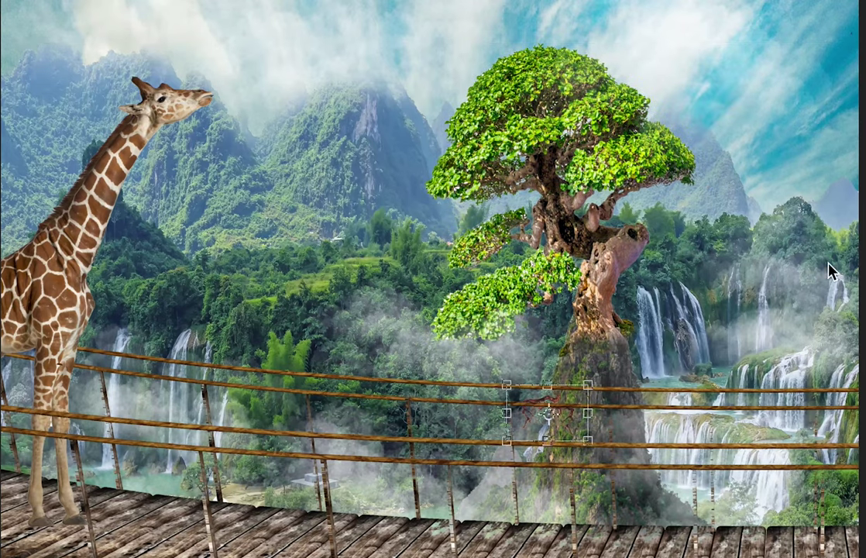
{"action": "left_click_drag", "start_coordinate": [542, 341], "coordinate": [601, 356]}
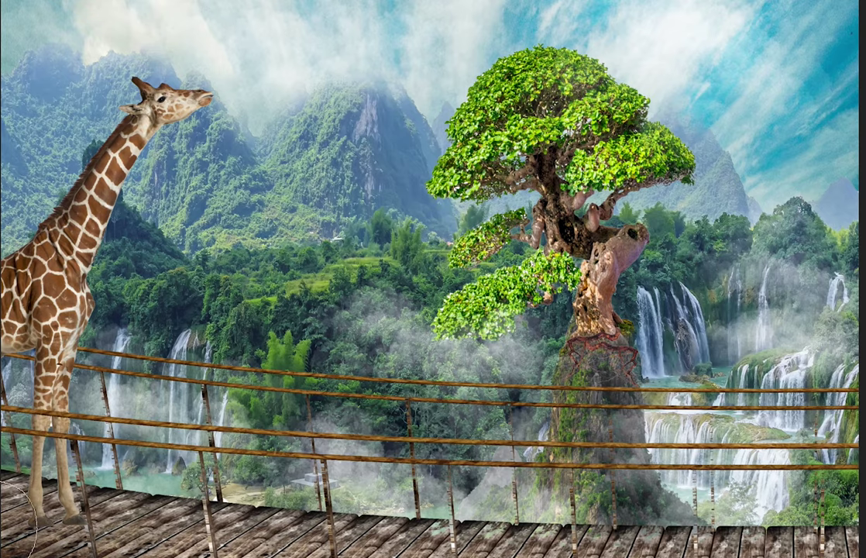
{"action": "left_click_drag", "start_coordinate": [15, 503], "coordinate": [255, 504]}
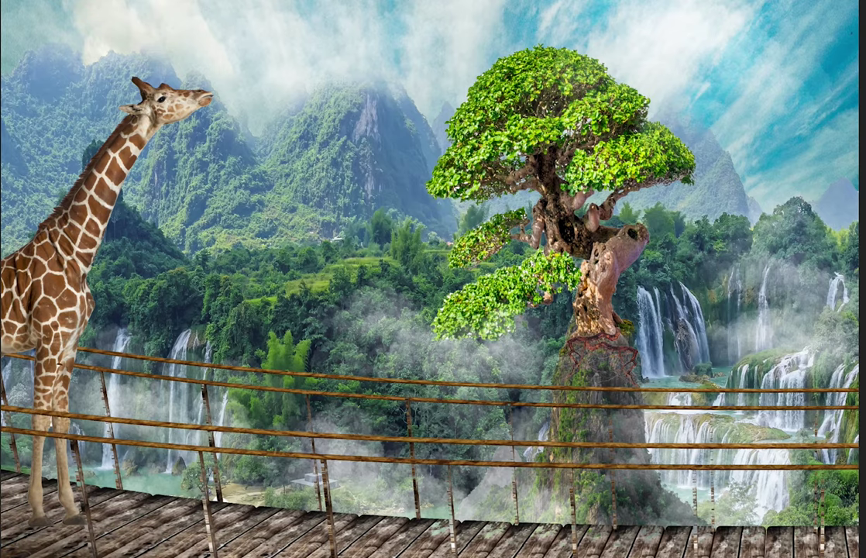
Rotate the giraffe copy -90° so it lies flat along the bridge floor.
{"action": "key", "text": "ctrl+t"}
{"action": "mouse_move", "coordinate": [54, 77]}
{"action": "left_mouse_down"}
{"action": "mouse_move", "coordinate": [265, 529]}
{"action": "mouse_move", "coordinate": [281, 498]}
{"action": "left_mouse_up"}
{"action": "key", "text": "Return"}
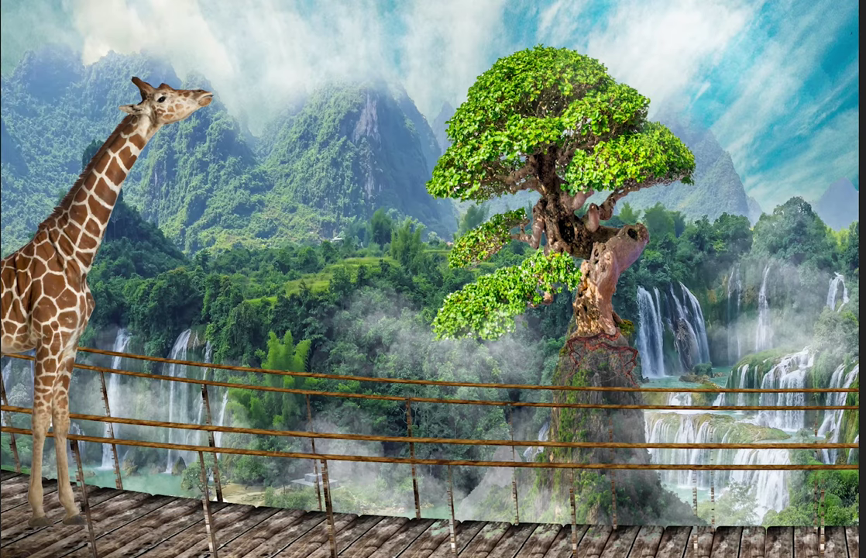
{"action": "key", "text": "ctrl+t"}
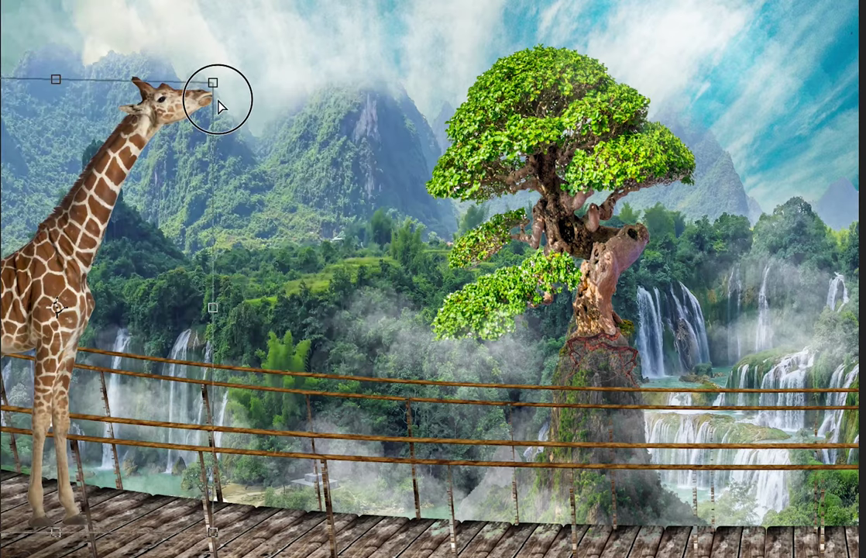
{"action": "left_click_drag", "start_coordinate": [218, 97], "coordinate": [192, 529]}
{"action": "key", "text": "Return"}
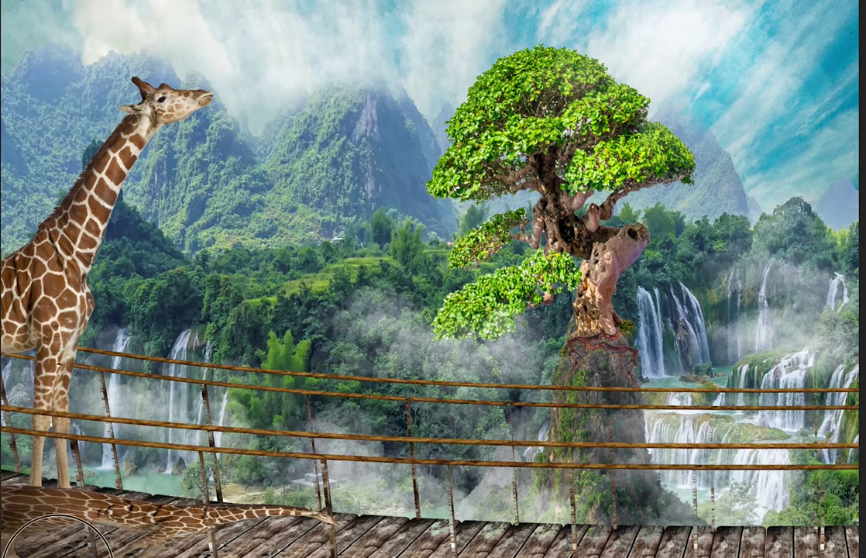
Fill the lying giraffe copy with black and soften it with Gaussian Blur.
{"action": "key", "text": "shift+alt+BackSpace"}
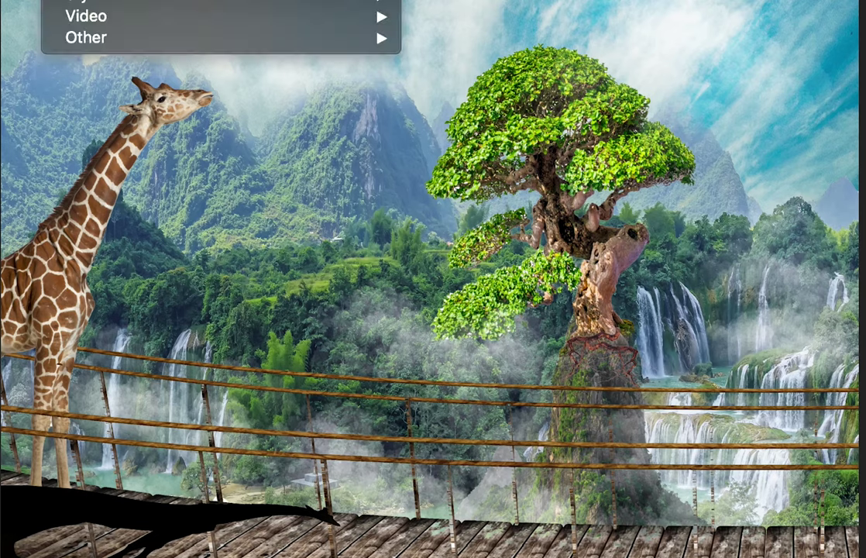
{"action": "left_click", "coordinate": [387, 31]}
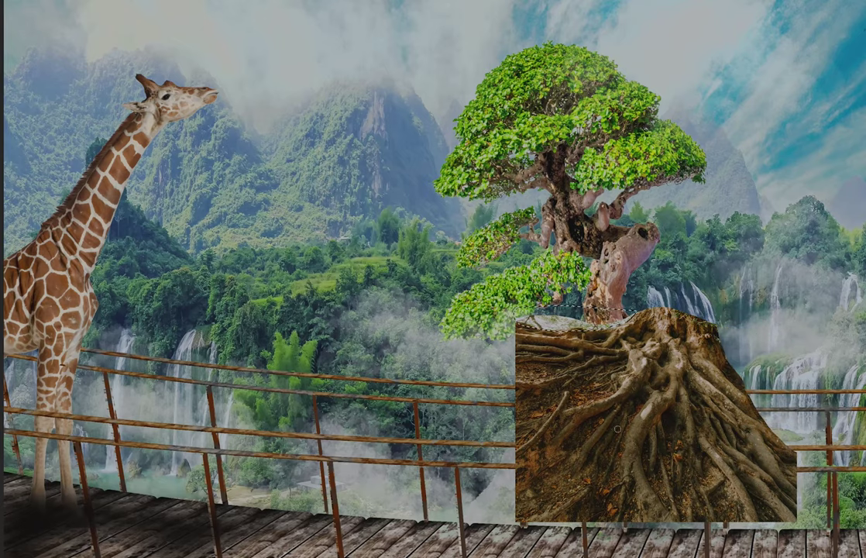
Nudge the roots photo down, select the central and right-hand root mass, and shrink it onto the trunk.
{"action": "key", "text": "Down"}
{"action": "key", "text": "Down"}
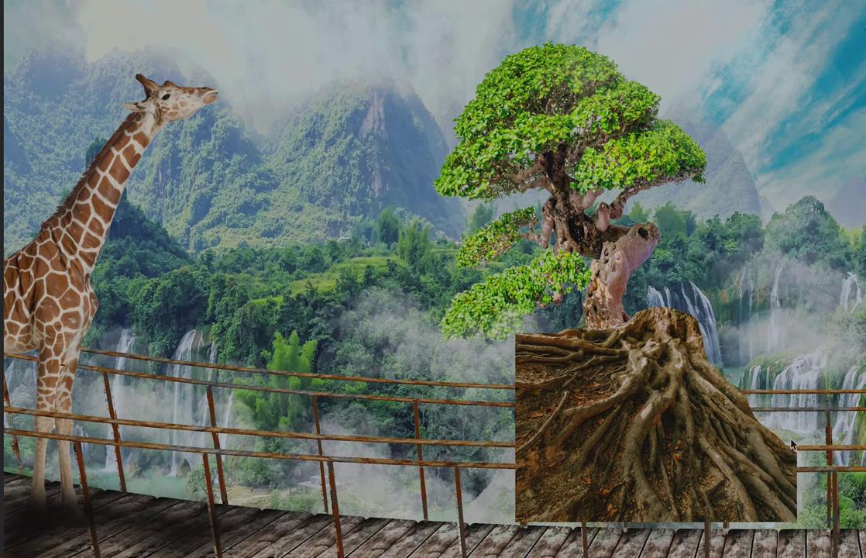
{"action": "key", "text": "b"}
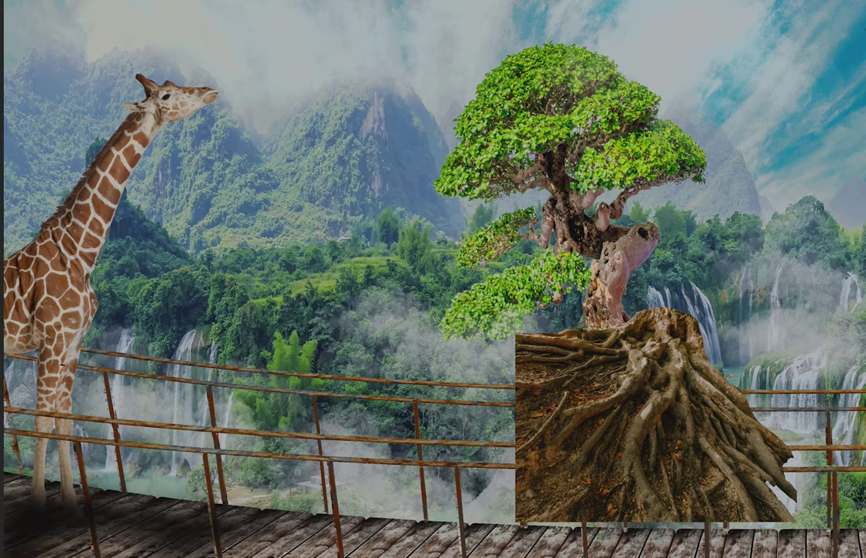
{"action": "left_click_drag", "start_coordinate": [652, 398], "coordinate": [627, 465]}
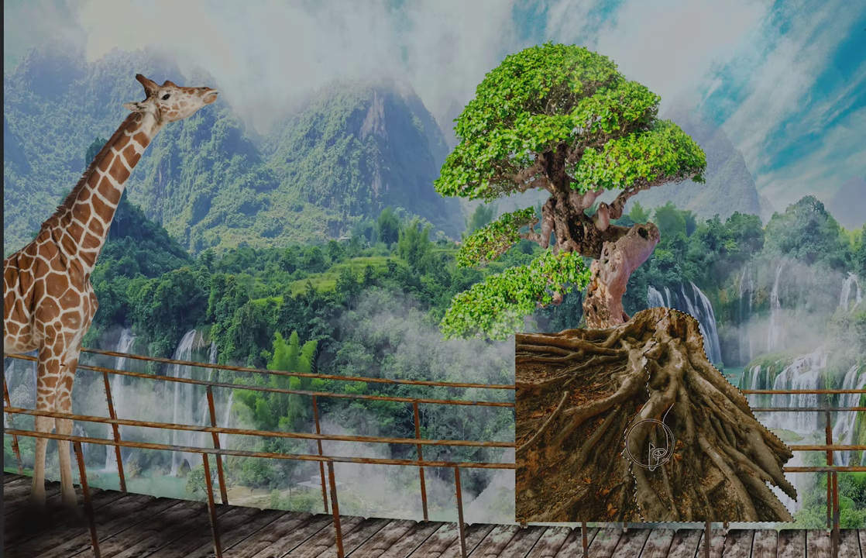
{"action": "mouse_move", "coordinate": [657, 444]}
{"action": "left_mouse_down"}
{"action": "mouse_move", "coordinate": [699, 445]}
{"action": "mouse_move", "coordinate": [654, 453]}
{"action": "left_mouse_up"}
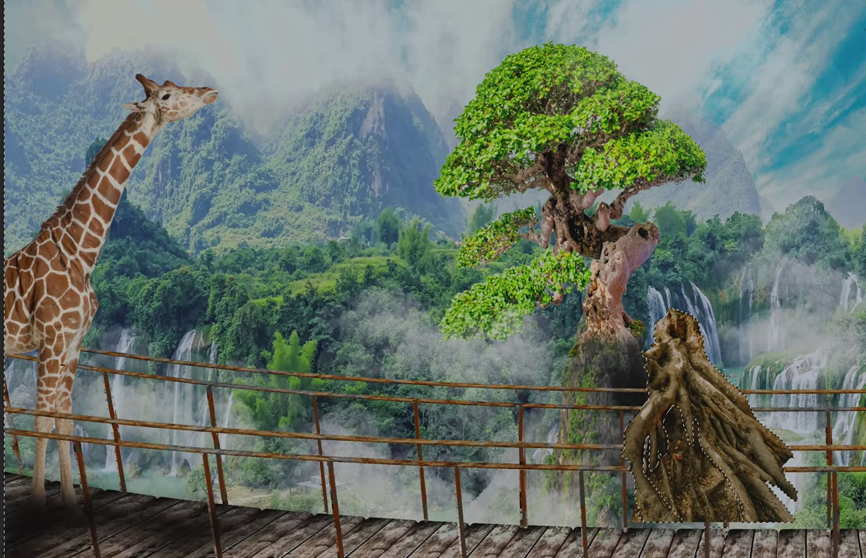
{"action": "left_click_drag", "start_coordinate": [685, 353], "coordinate": [619, 329]}
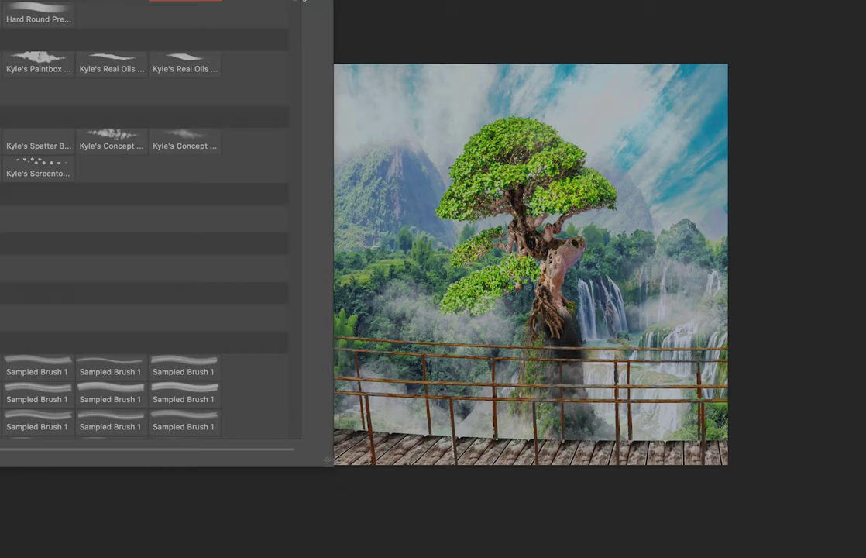
Paint a soft dark shadow around and beneath the bonsai's trunk base.
{"action": "scroll", "coordinate": [281, 389], "scroll_direction": "up", "scroll_amount": 5}
{"action": "scroll", "coordinate": [280, 297], "scroll_direction": "up", "scroll_amount": 5}
{"action": "key", "text": "Escape"}
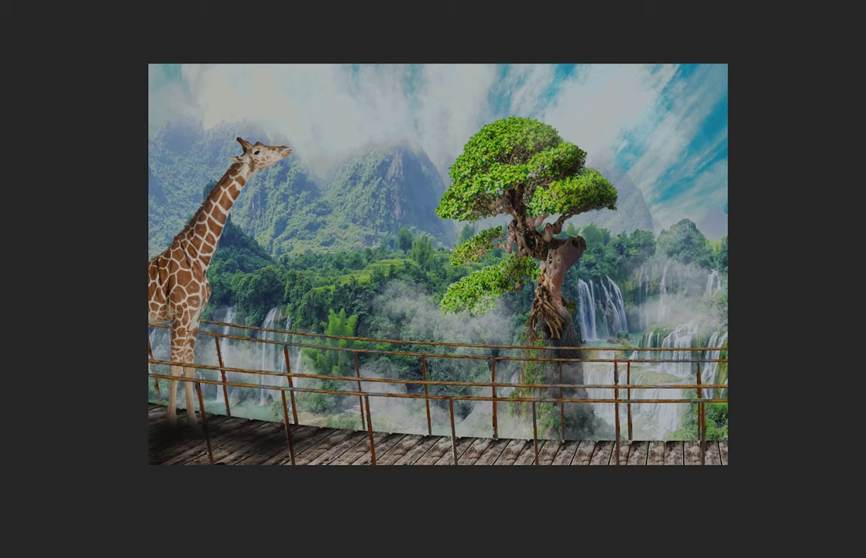
{"action": "left_click_drag", "start_coordinate": [542, 350], "coordinate": [604, 340]}
{"action": "left_click_drag", "start_coordinate": [546, 341], "coordinate": [558, 419]}
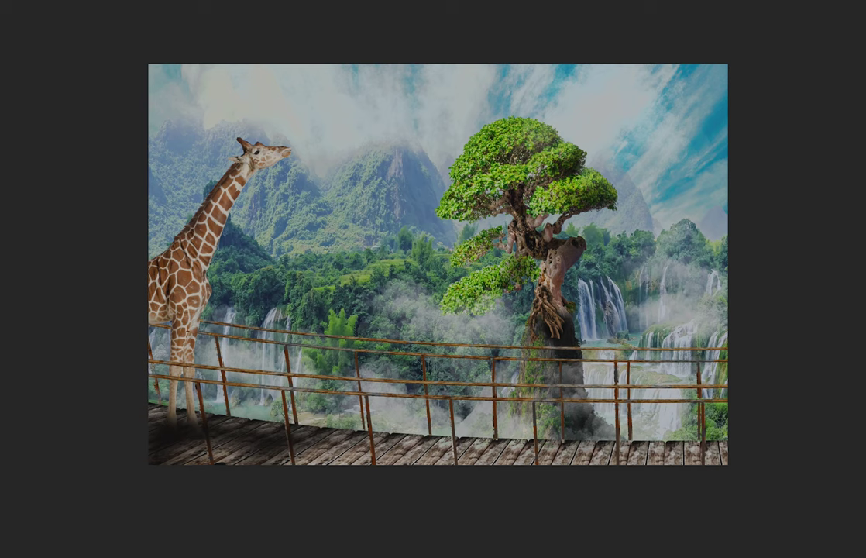
On a new layer, darken the lower trunk, roots, and the giraffe's neck and body.
{"action": "key", "text": "ctrl+shift+n"}
{"action": "left_click", "coordinate": [593, 108]}
{"action": "left_click_drag", "start_coordinate": [547, 325], "coordinate": [558, 341]}
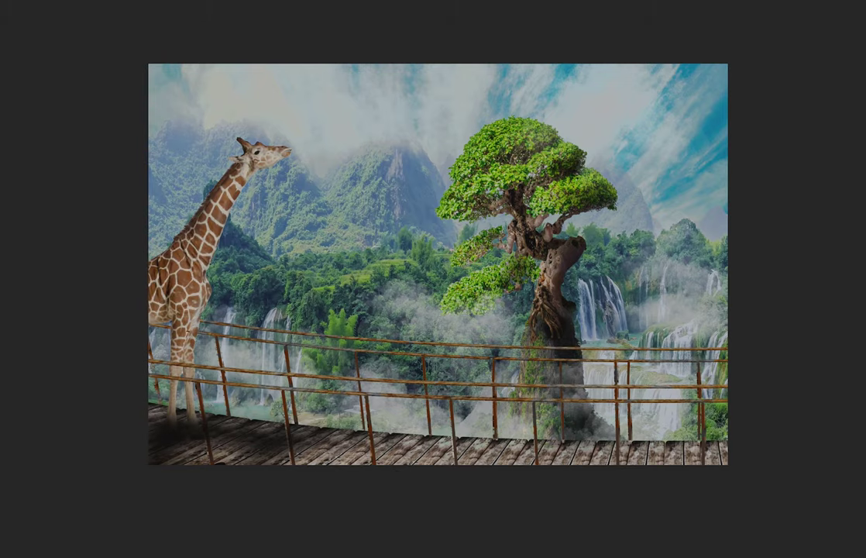
{"action": "mouse_move", "coordinate": [281, 153]}
{"action": "left_mouse_down"}
{"action": "mouse_move", "coordinate": [185, 336]}
{"action": "mouse_move", "coordinate": [185, 213]}
{"action": "left_mouse_up"}
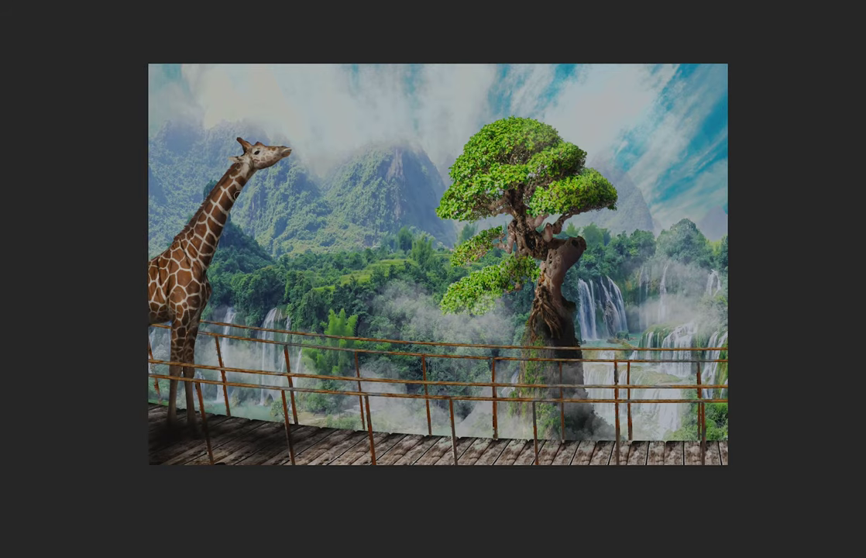
On a new birds layer, stamp a pair of birds in the sky with the Birds 1 brush.
{"action": "key", "text": "ctrl+shift+n"}
{"action": "key", "text": "Return"}
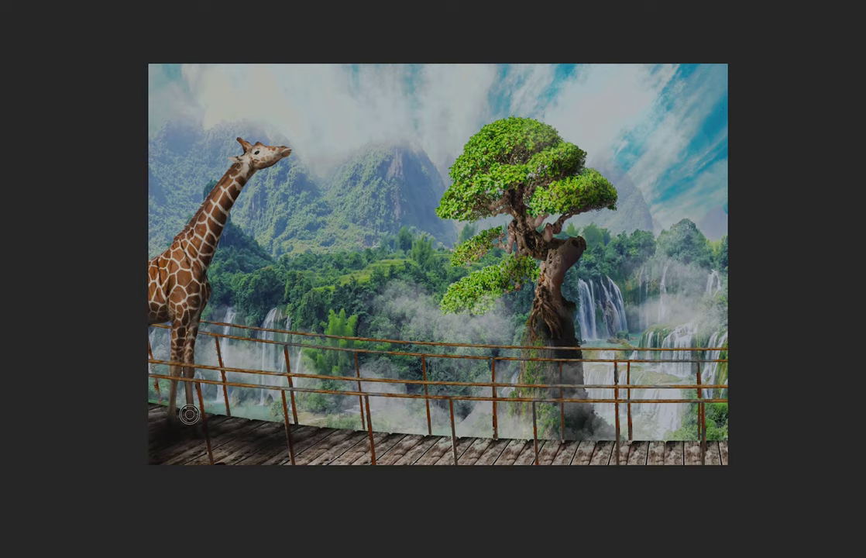
{"action": "key", "text": "ctrl+shift+n"}
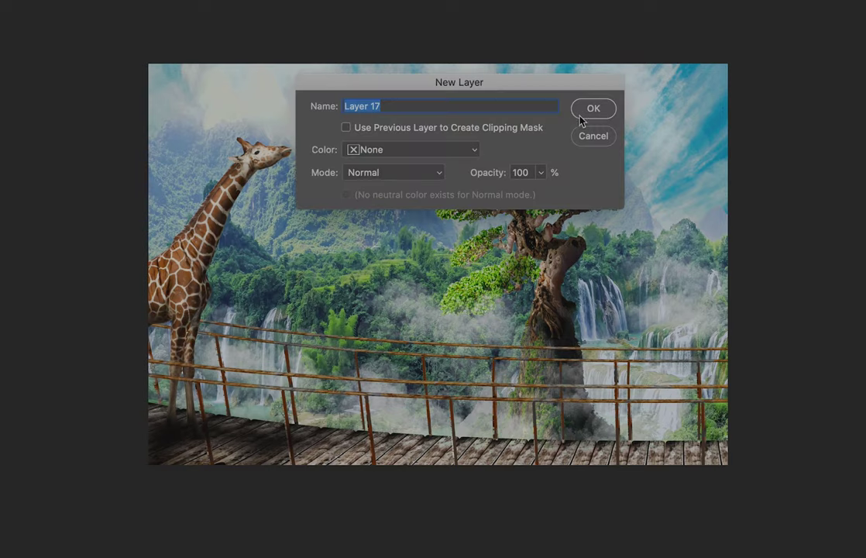
{"action": "left_click", "coordinate": [579, 119]}
{"action": "left_click_drag", "start_coordinate": [295, 275], "coordinate": [295, 320]}
{"action": "double_click", "coordinate": [67, 185]}
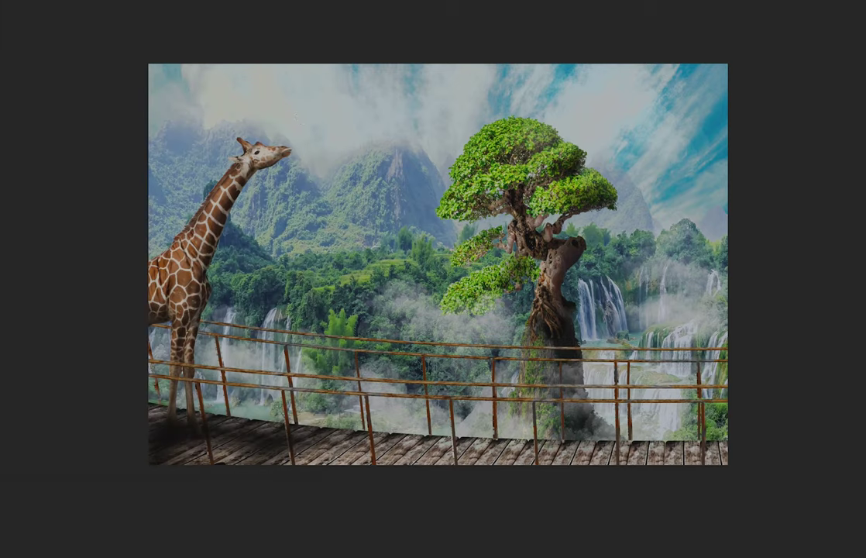
{"action": "left_click", "coordinate": [369, 99]}
Stamp a flock of birds in the upper-right sky with a flock brush.
{"action": "right_click", "coordinate": [324, 86]}
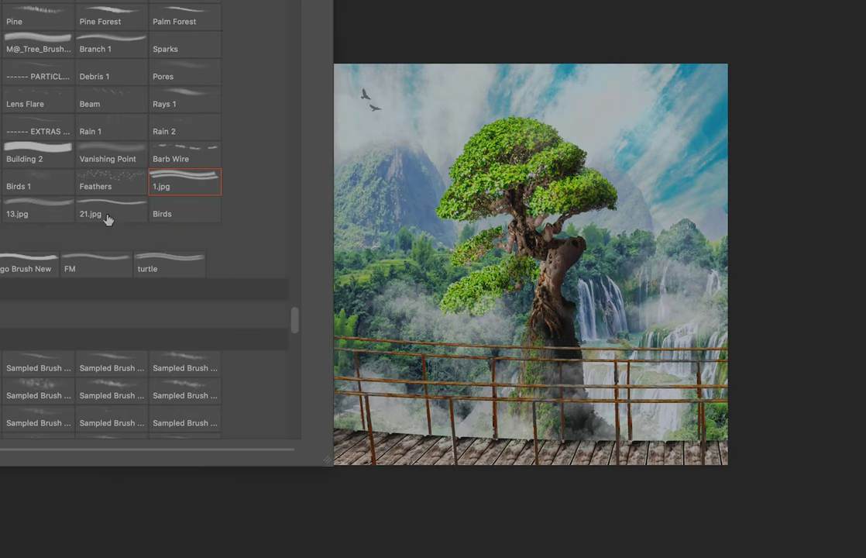
{"action": "double_click", "coordinate": [106, 219]}
{"action": "left_click", "coordinate": [611, 131]}
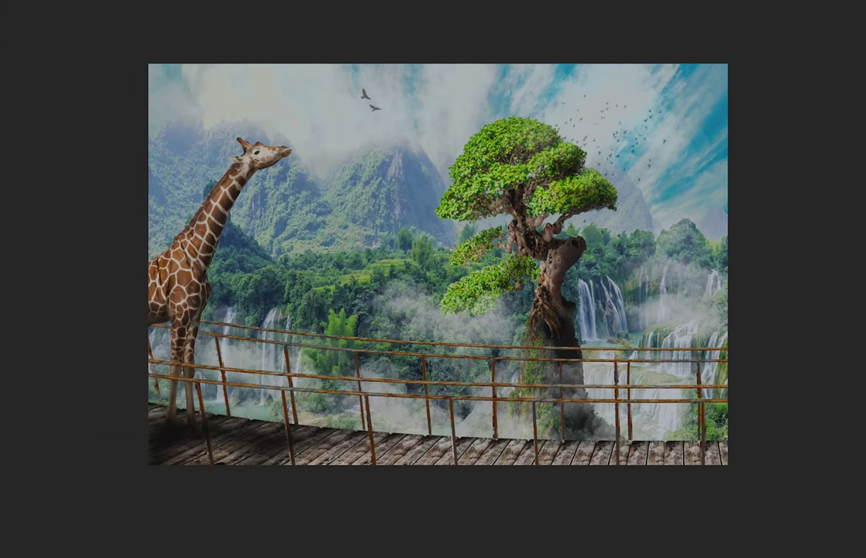
Fill the new layer with black and render a lens flare on it.
{"action": "key", "text": "shift+F5"}
{"action": "key", "text": "Return"}
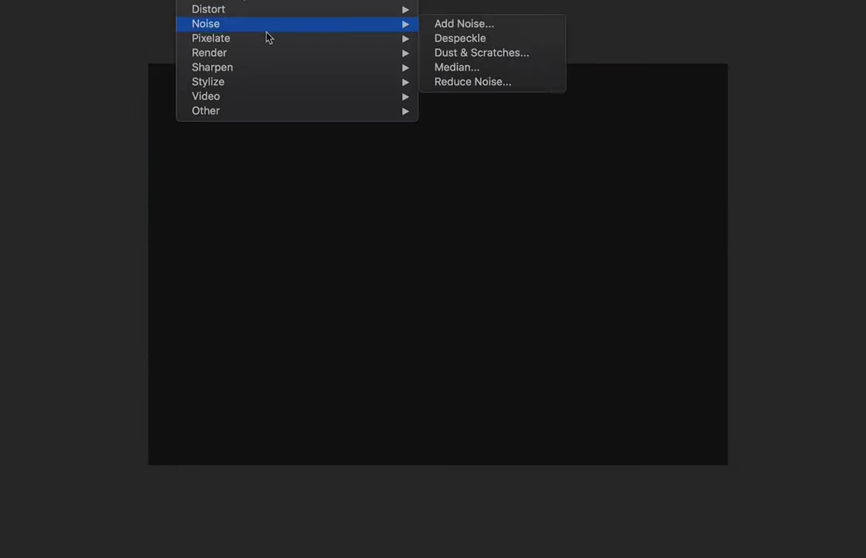
{"action": "left_click", "coordinate": [463, 148]}
{"action": "key", "text": "Return"}
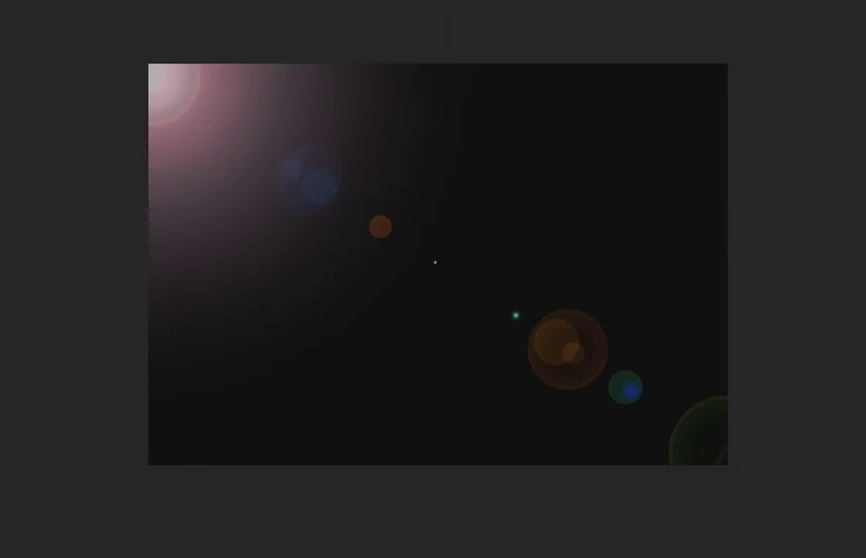